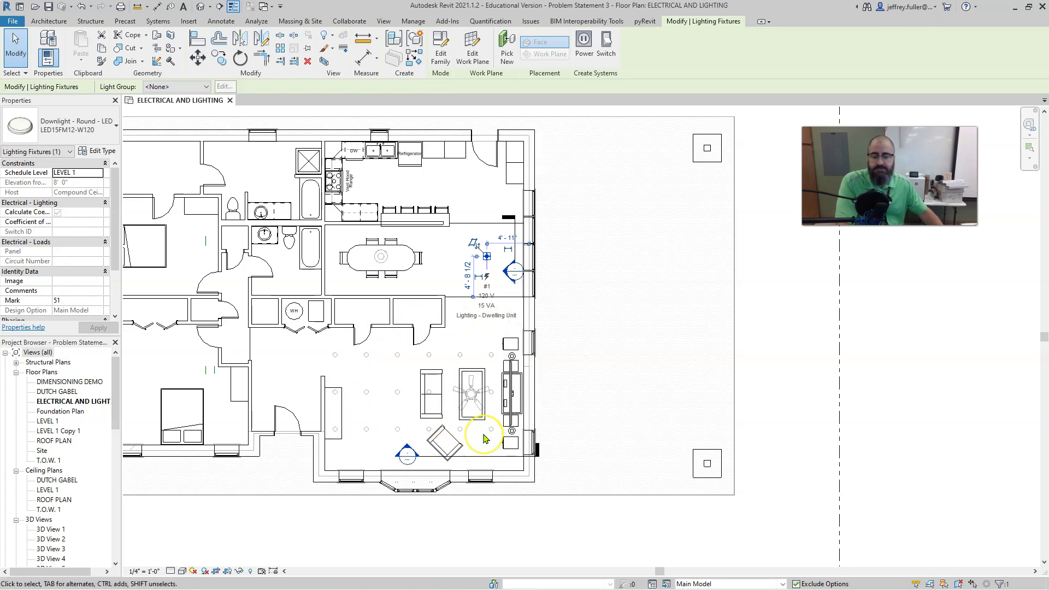
# Zoom and pan onto the living room's ceiling fan and grid of round LED downlights
pyautogui.scroll(5, 483, 438)
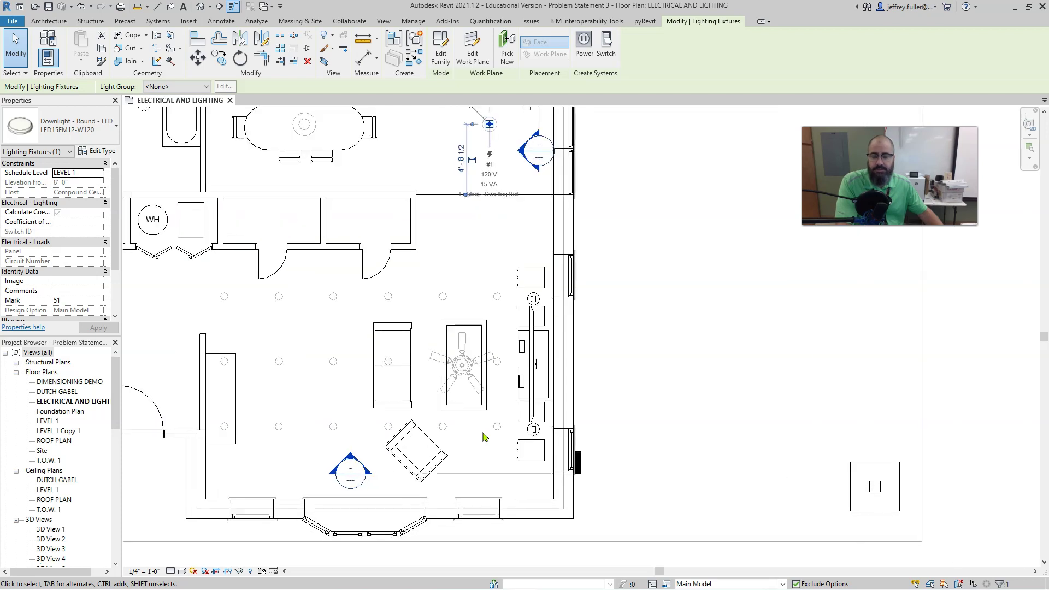
pyautogui.moveTo(648, 492); pyautogui.dragTo(712, 432, button='middle')
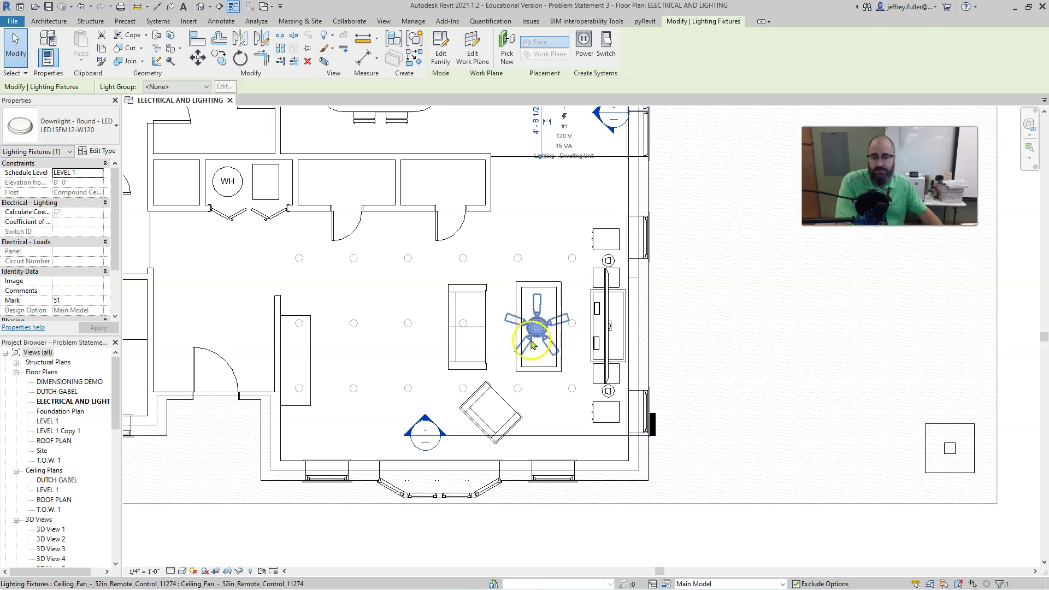
pyautogui.scroll(2, 502, 335)
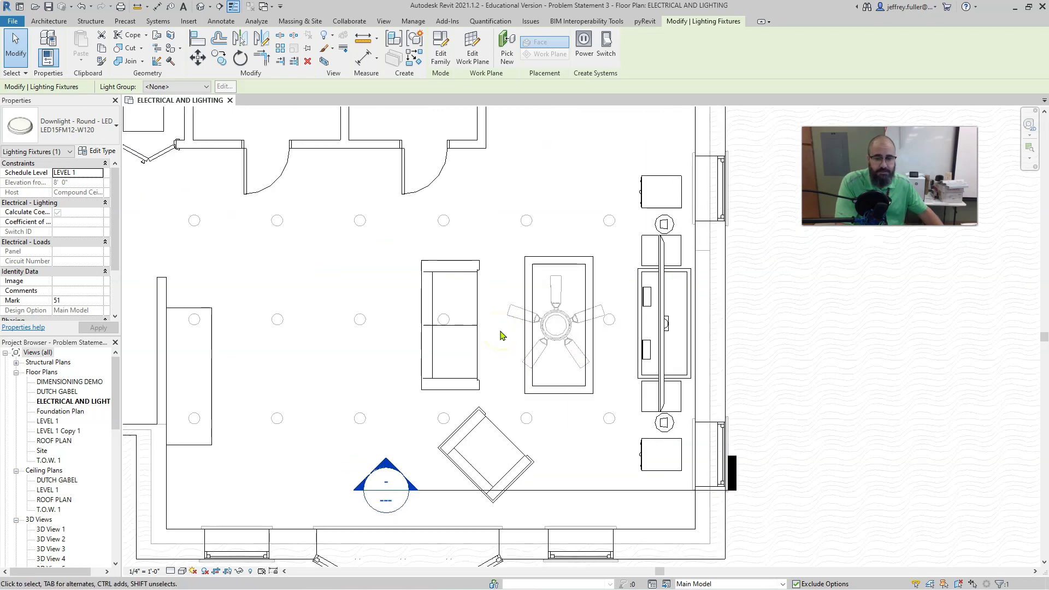
pyautogui.click(498, 341)
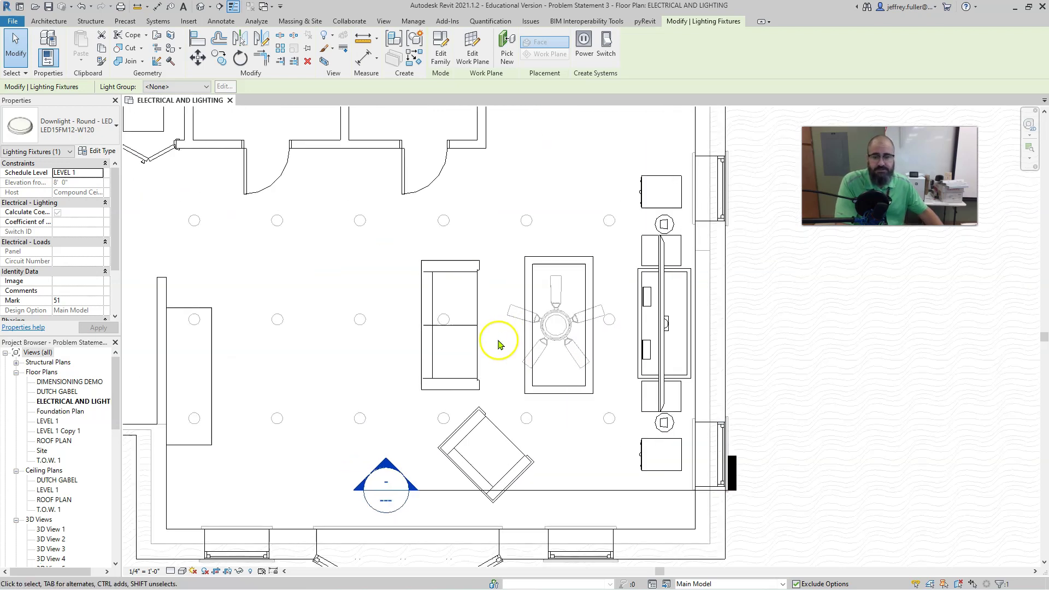
pyautogui.moveTo(496, 345); pyautogui.dragTo(520, 344, button='middle')
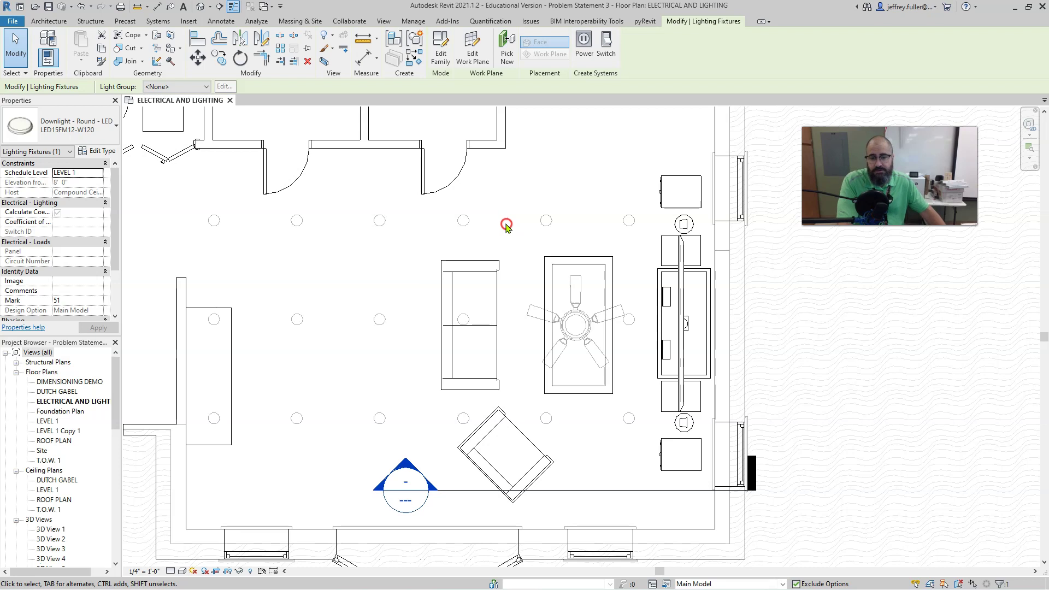
pyautogui.click(478, 195)
pyautogui.click(245, 216)
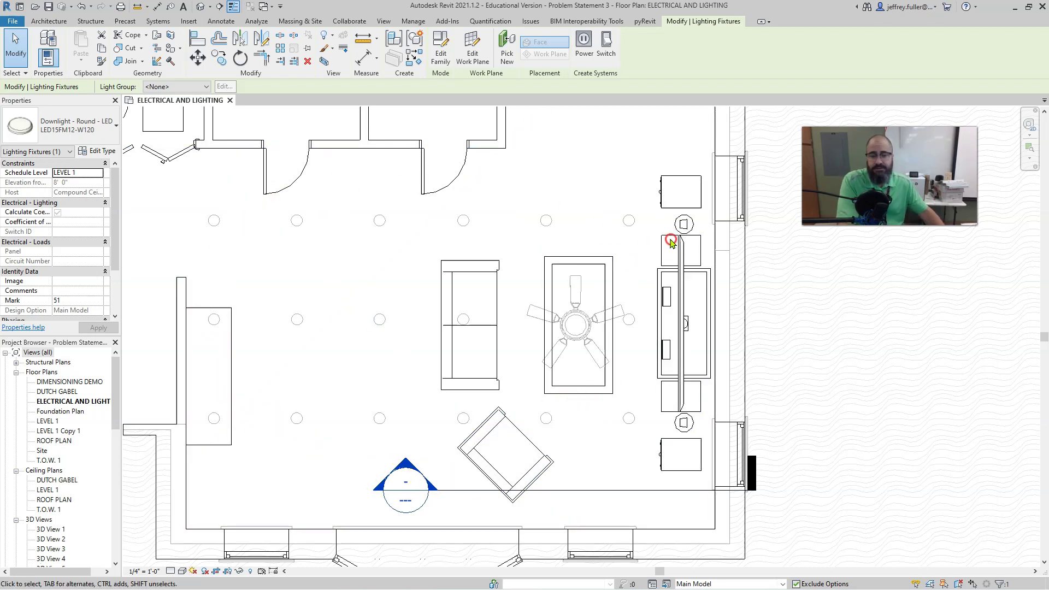
pyautogui.click(616, 215)
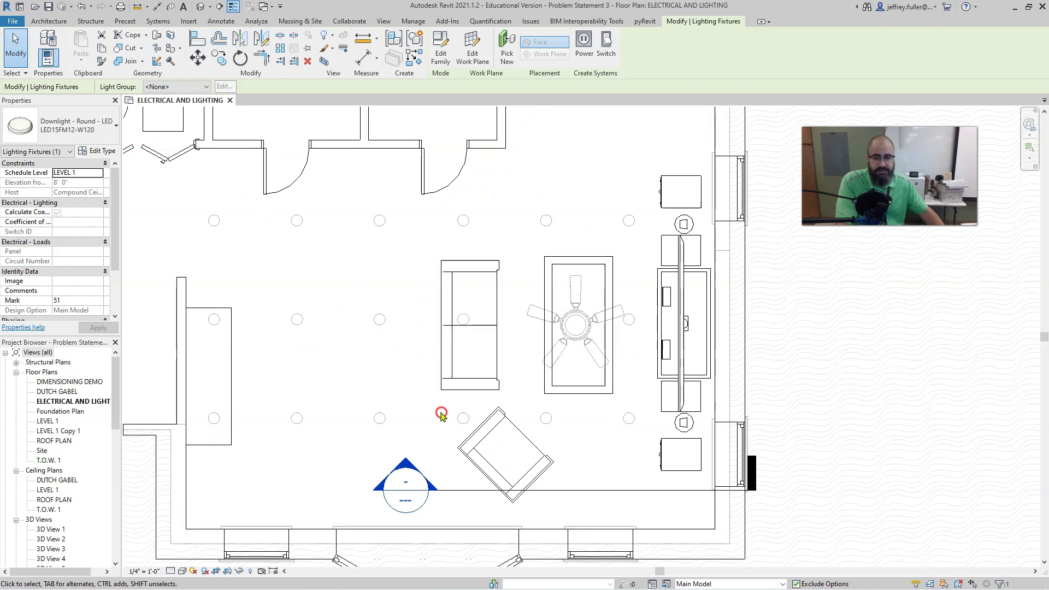
pyautogui.click(566, 465)
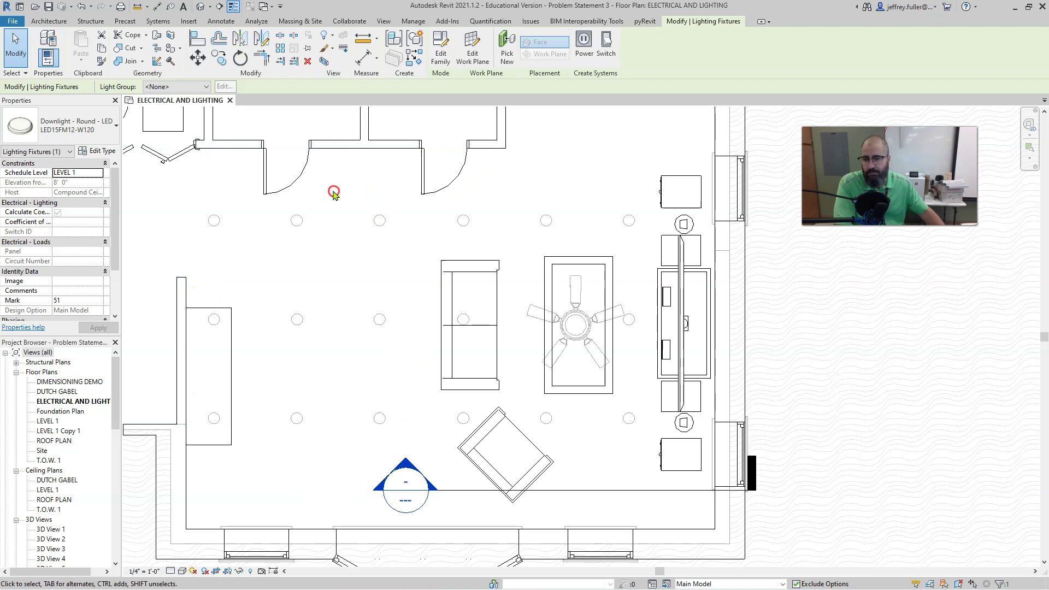
pyautogui.click(209, 260)
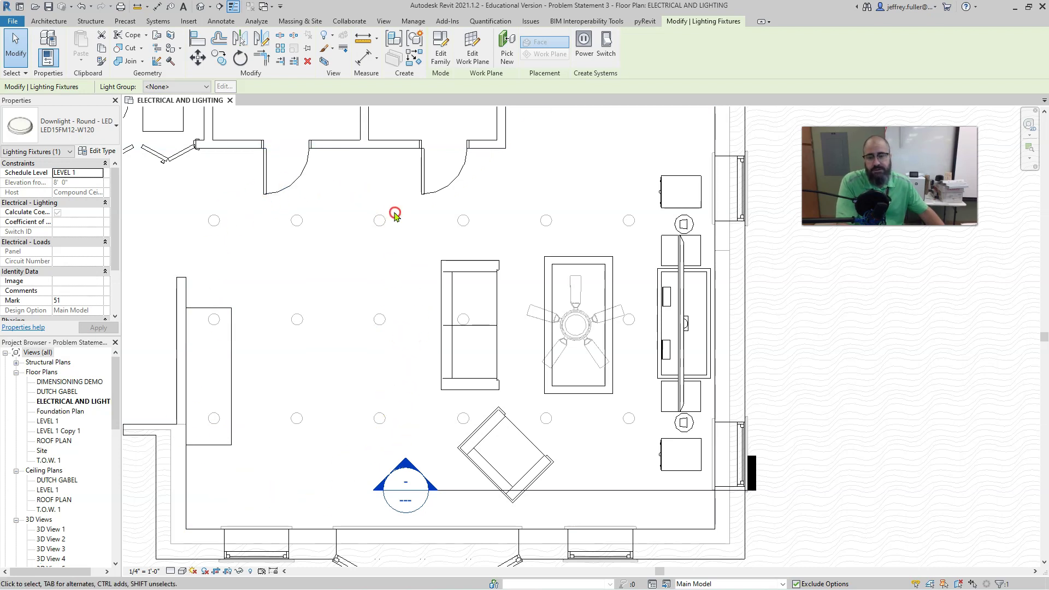
pyautogui.click(398, 332)
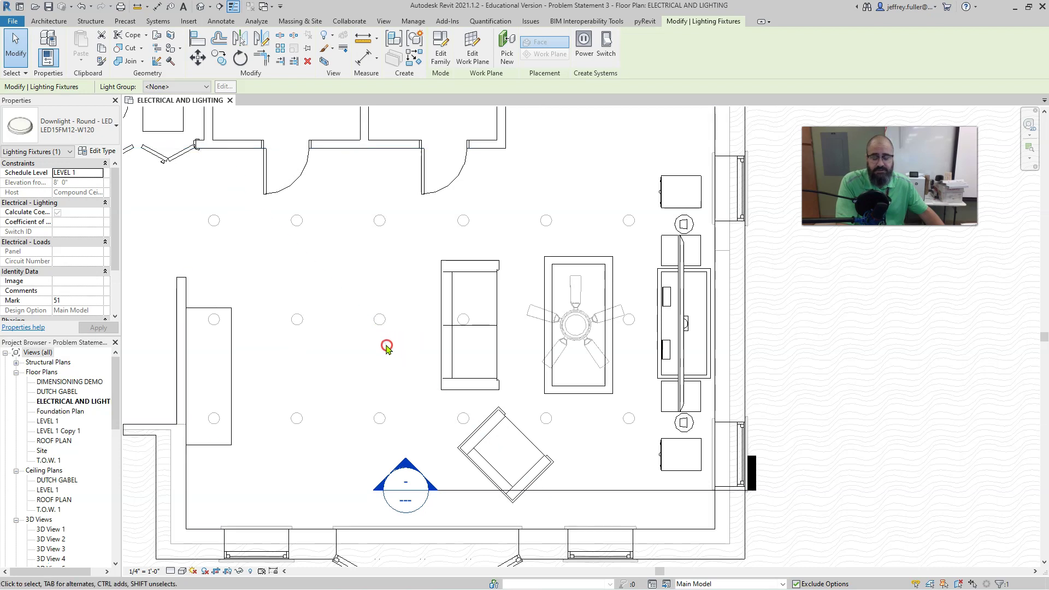
pyautogui.scroll(-1, 687, 335)
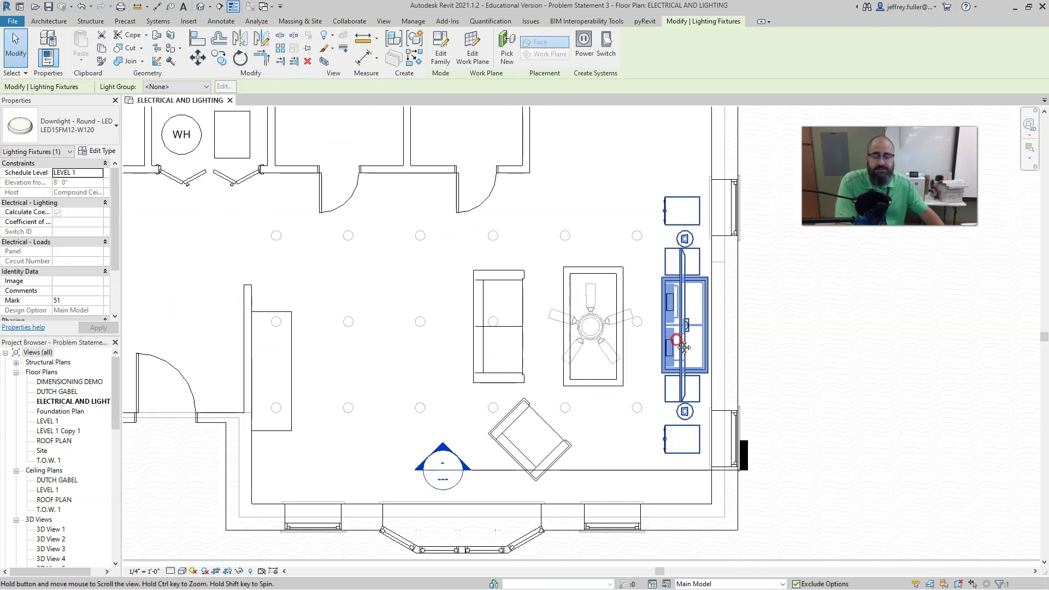
pyautogui.moveTo(686, 335); pyautogui.dragTo(586, 339, button='middle')
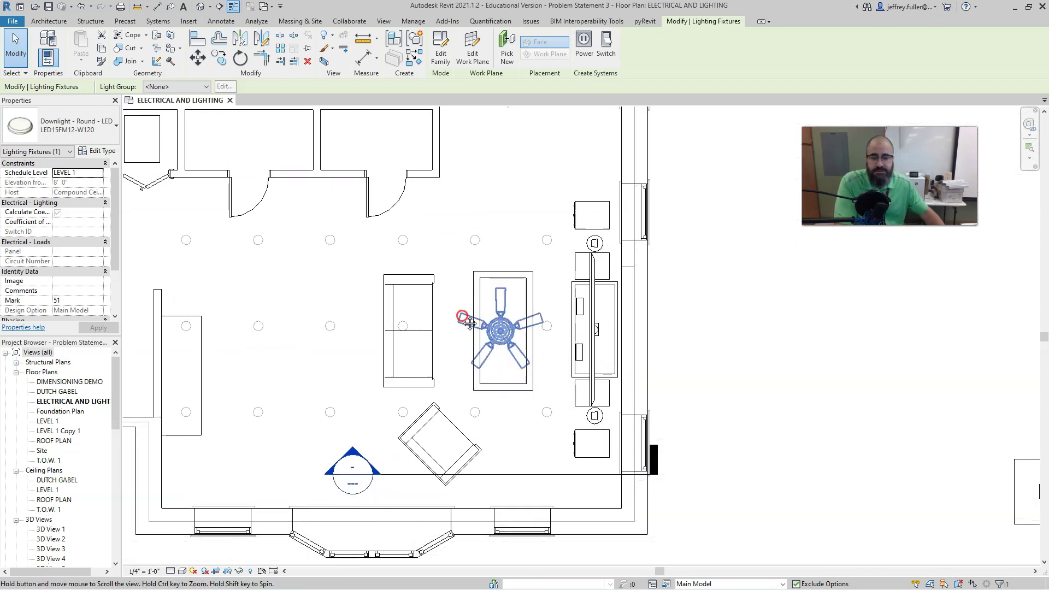
pyautogui.moveTo(461, 318); pyautogui.dragTo(473, 319, button='middle')
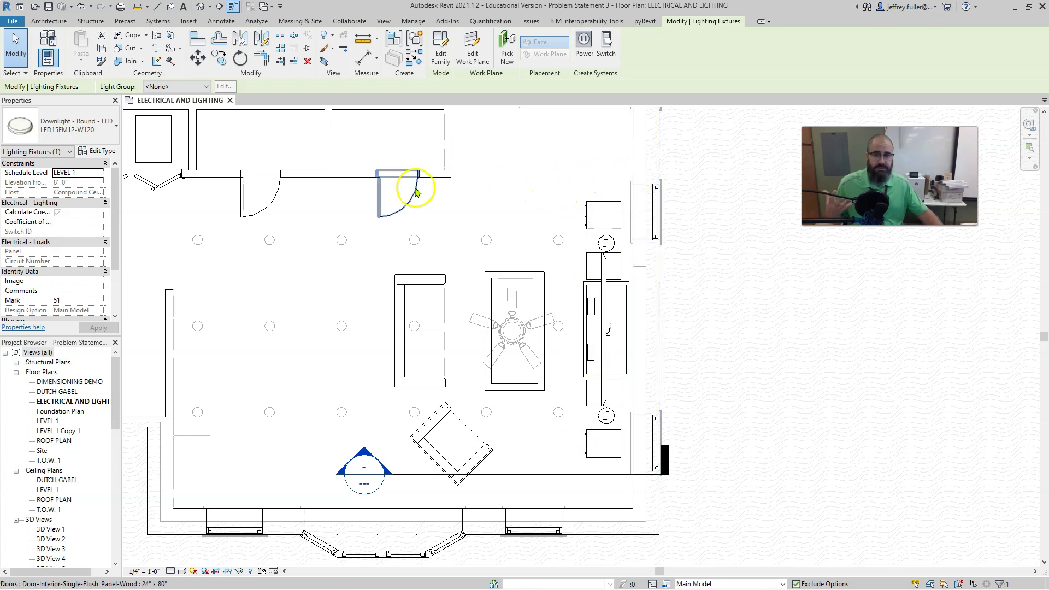
# Clear the downlight selection so the ceiling fan over the coffee table shows unselected
pyautogui.click(381, 298)
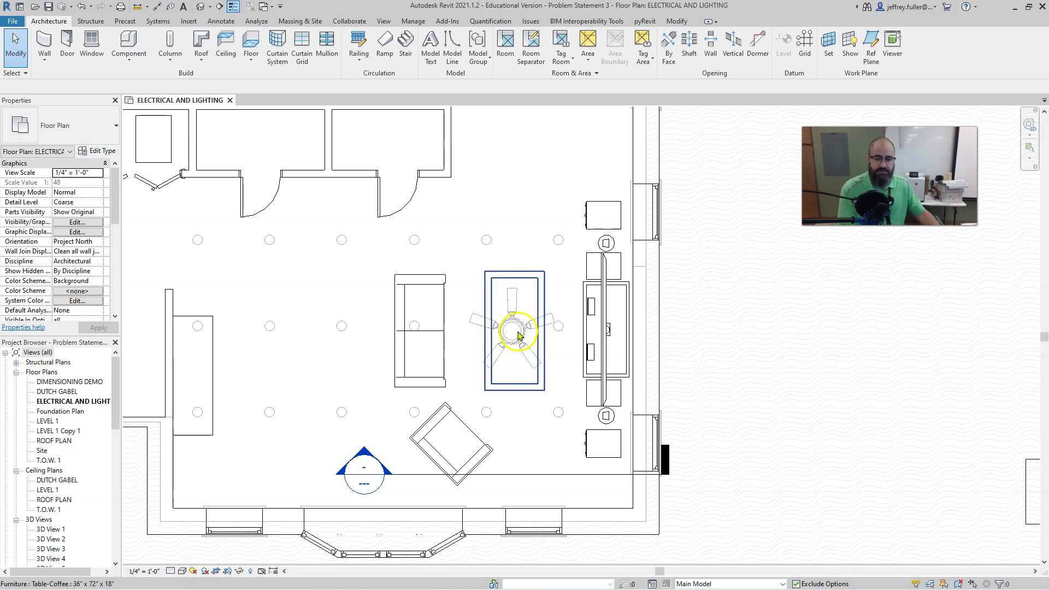
# Select the ceiling fan over the coffee table, then zoom out and pan up toward the dining area
pyautogui.click(521, 343)
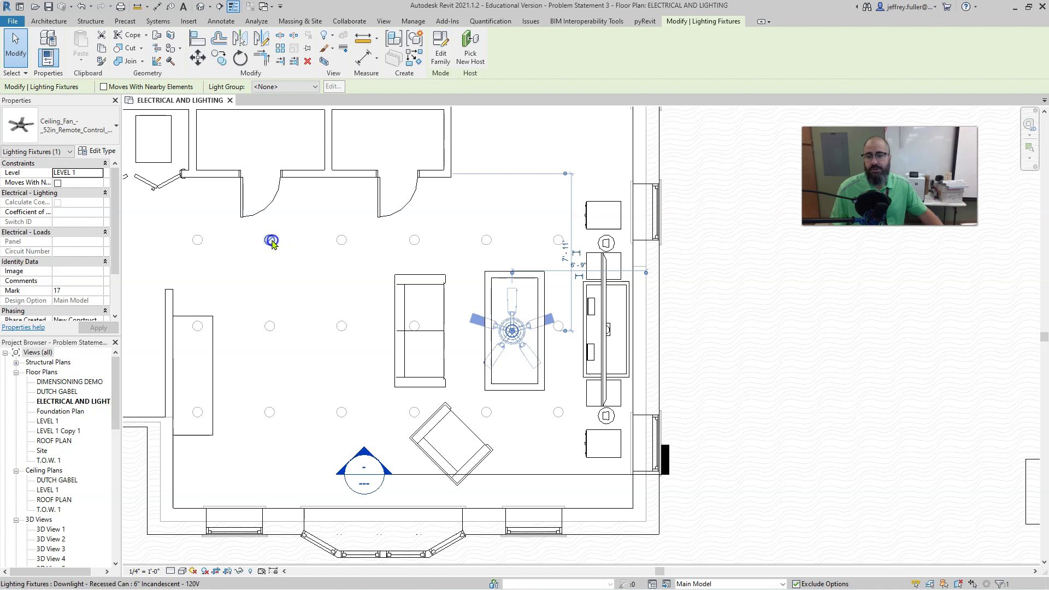
pyautogui.click(196, 324)
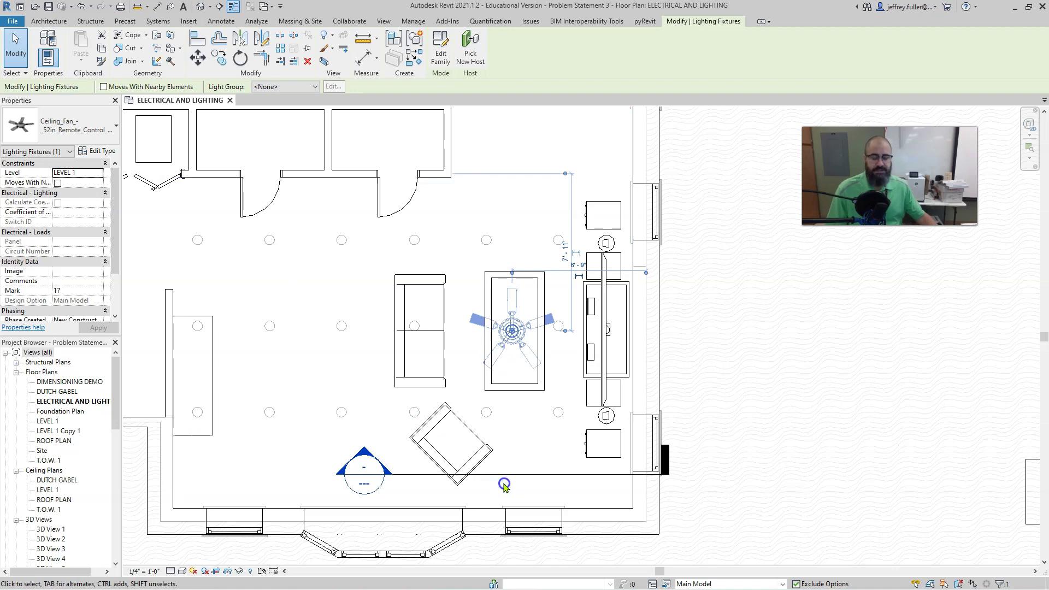
pyautogui.scroll(-2, 445, 338)
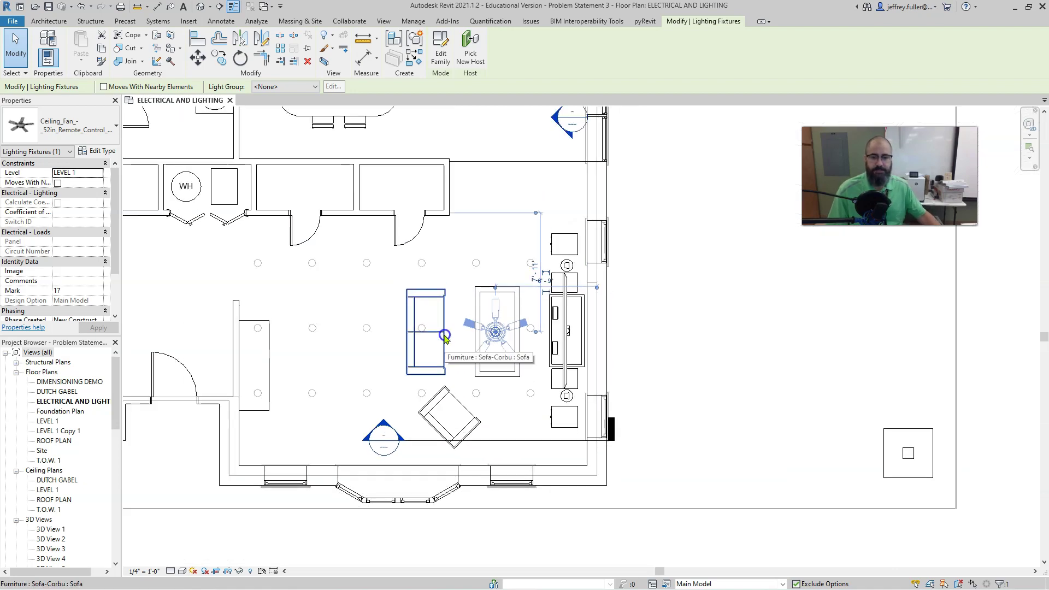
pyautogui.moveTo(445, 337); pyautogui.dragTo(463, 458, button='middle')
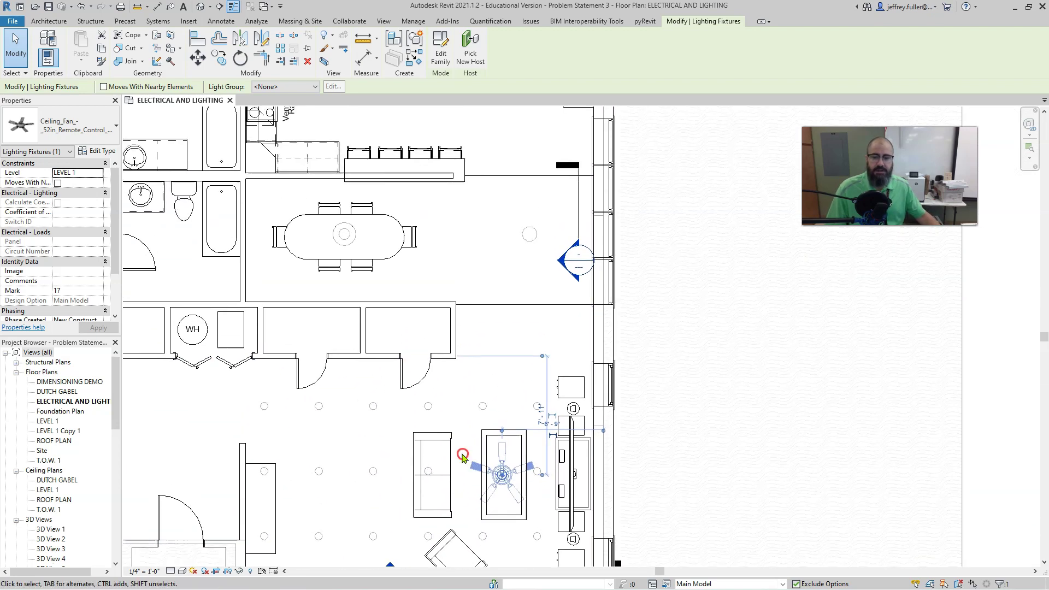
# Select the Pendant Light - Disk 60W over the oval dining table, review its temporary dimensions, then zoom out
pyautogui.moveTo(471, 362); pyautogui.dragTo(490, 413, button='middle')
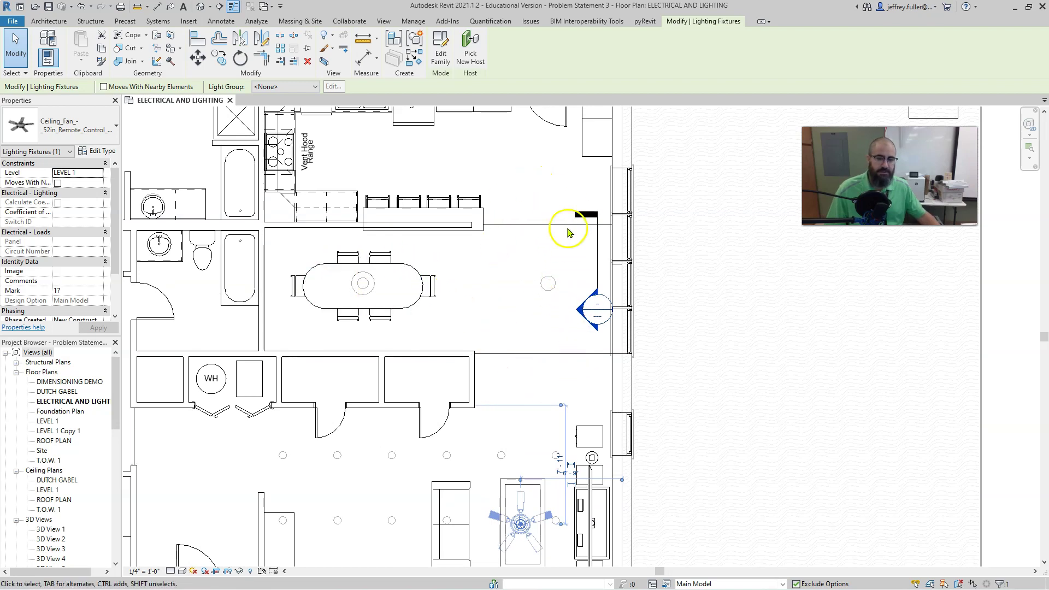
pyautogui.click(362, 285)
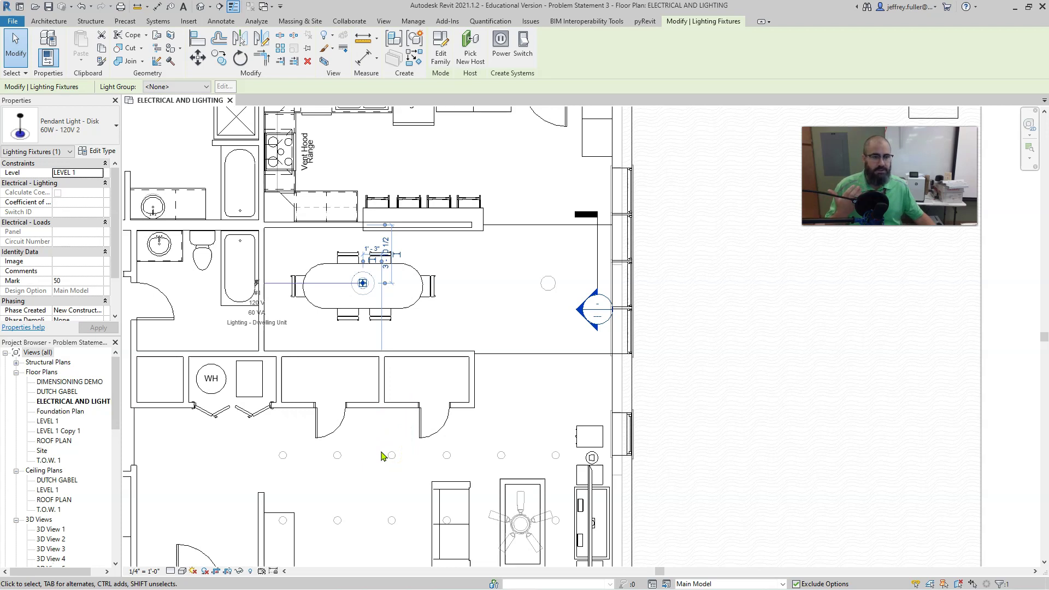
pyautogui.moveTo(362, 282)
pyautogui.mouseDown()
pyautogui.moveTo(398, 276)
pyautogui.moveTo(375, 215)
pyautogui.moveTo(368, 282)
pyautogui.mouseUp()
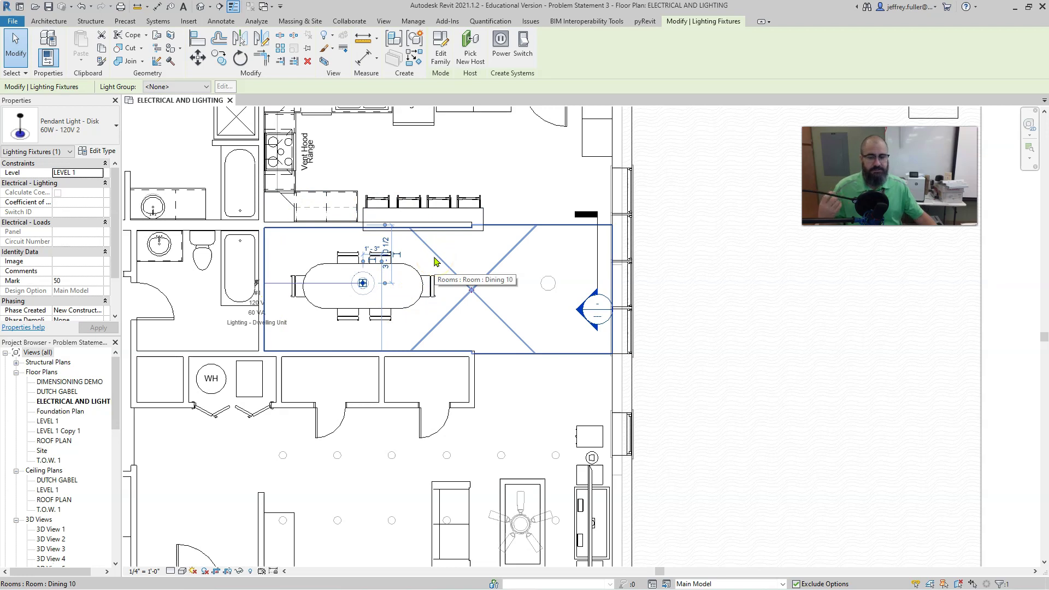
pyautogui.click(407, 277)
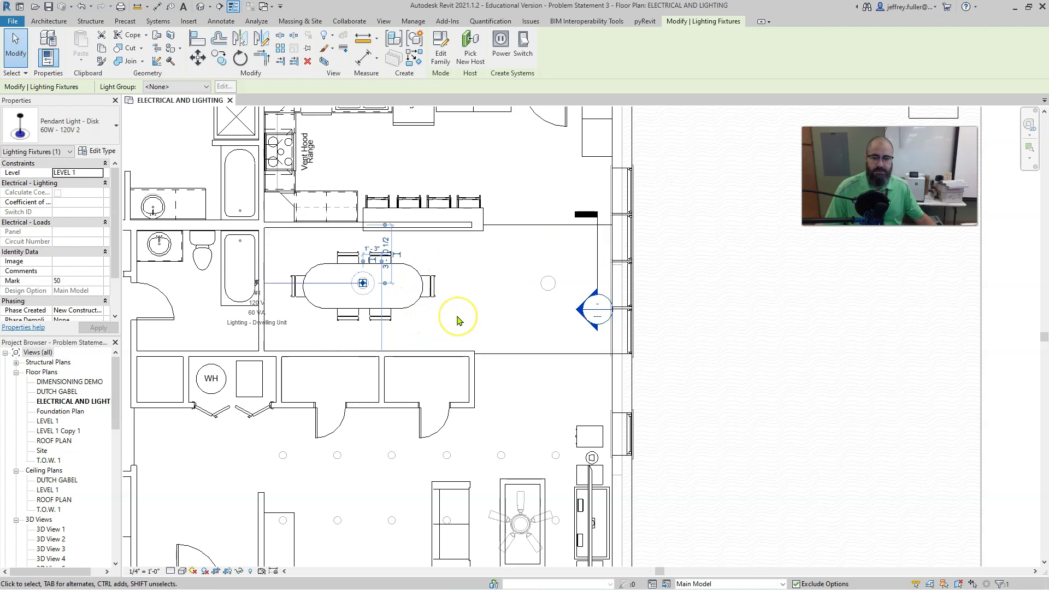
pyautogui.scroll(-2, 486, 414)
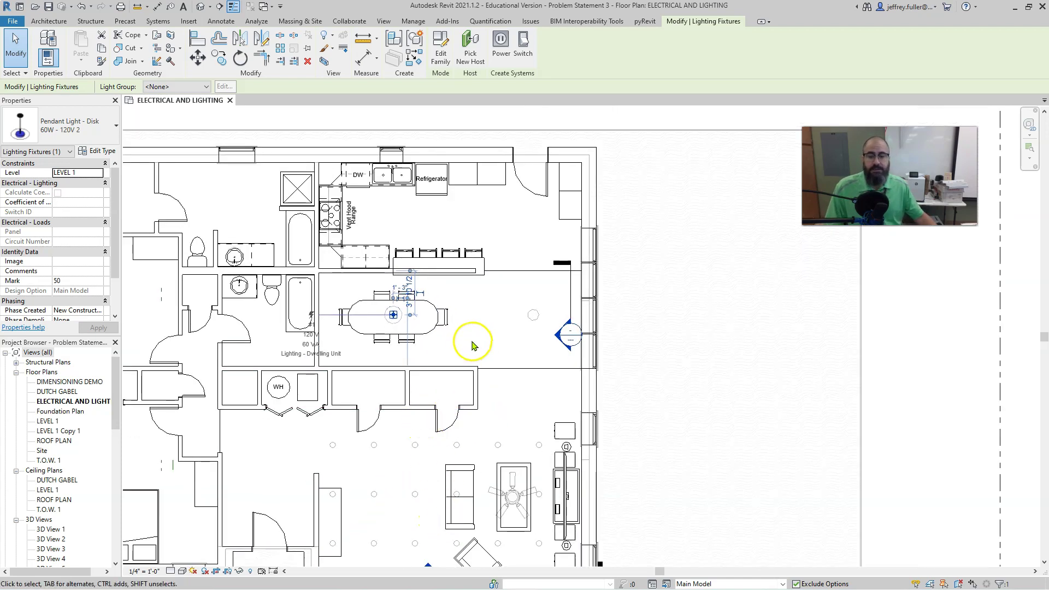
pyautogui.moveTo(479, 348); pyautogui.dragTo(421, 352, button='middle')
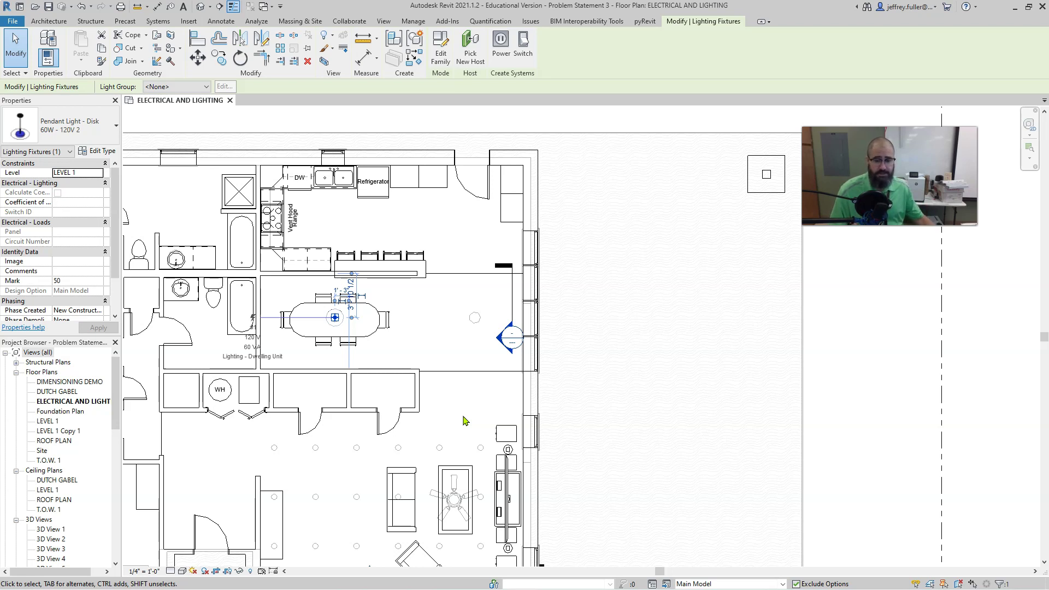
# Recentre and zoom so the ceiling fan and three rows of recessed downlights fill the view
pyautogui.scroll(-2, 465, 421)
pyautogui.moveTo(450, 410); pyautogui.dragTo(473, 356, button='middle')
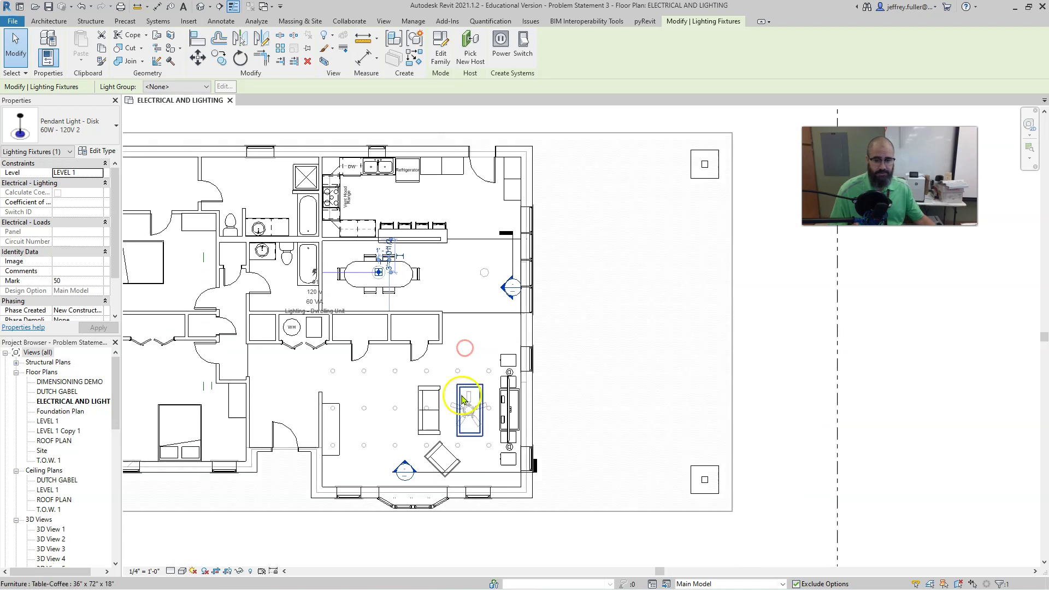
pyautogui.scroll(4, 461, 399)
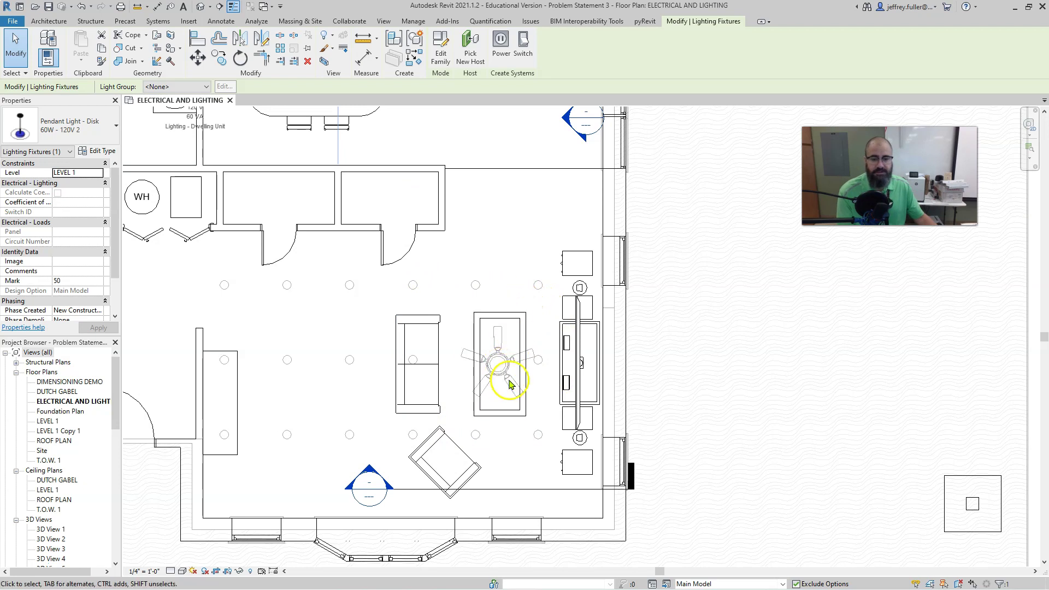
# Select the Mark 17 ceiling fan to show its temporary dimensions to the surrounding walls
pyautogui.click(498, 366)
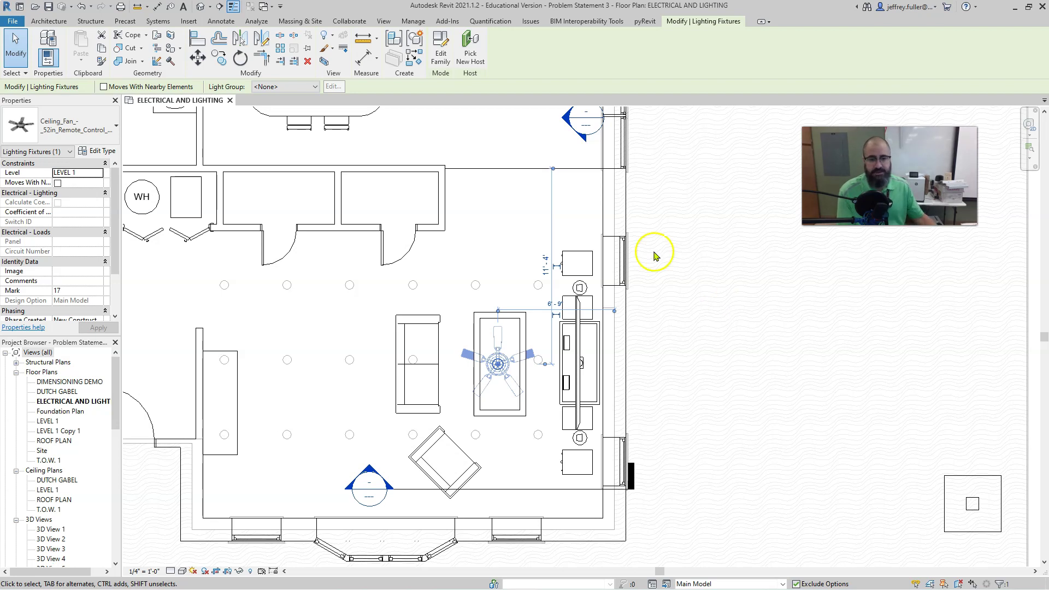
pyautogui.scroll(2, 620, 244)
pyautogui.scroll(-4, 546, 234)
pyautogui.scroll(2, 505, 423)
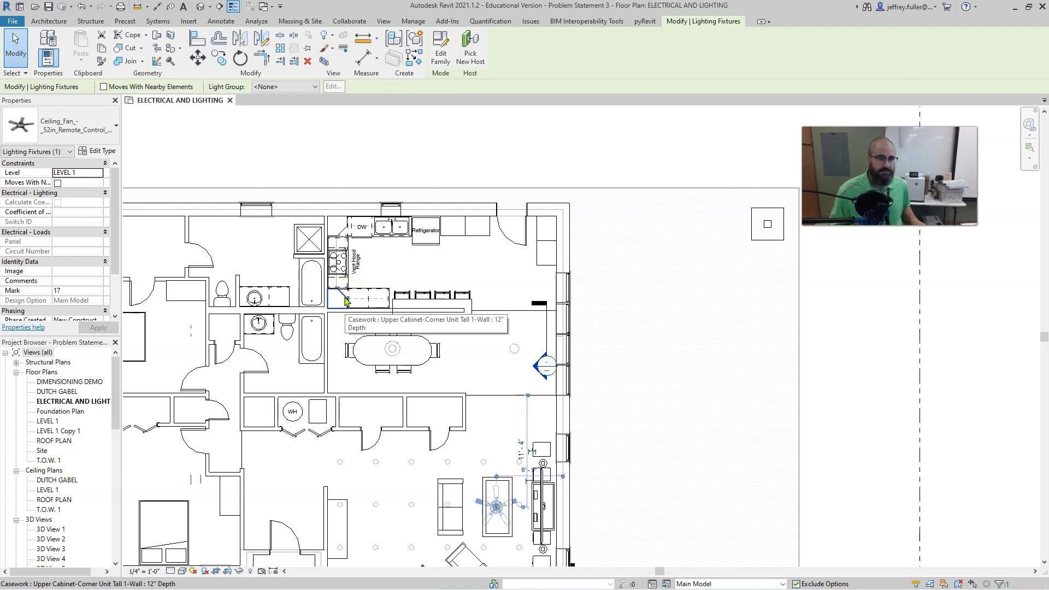
# Pan the floor plan until the whole apartment, from dining pendant to living room fan, is centred
pyautogui.click(405, 266)
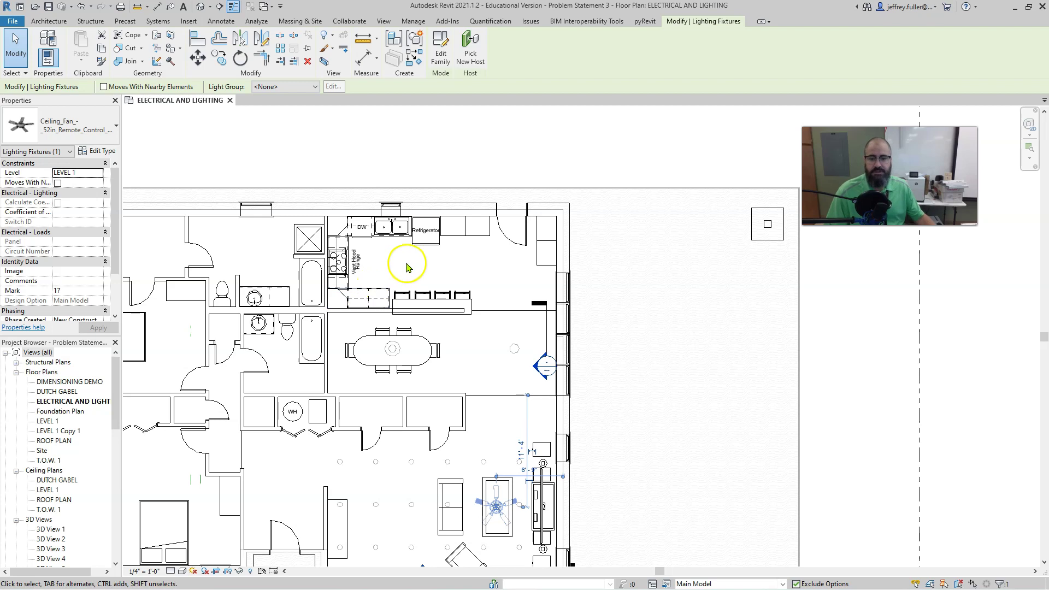
pyautogui.moveTo(393, 270); pyautogui.dragTo(438, 260, button='middle')
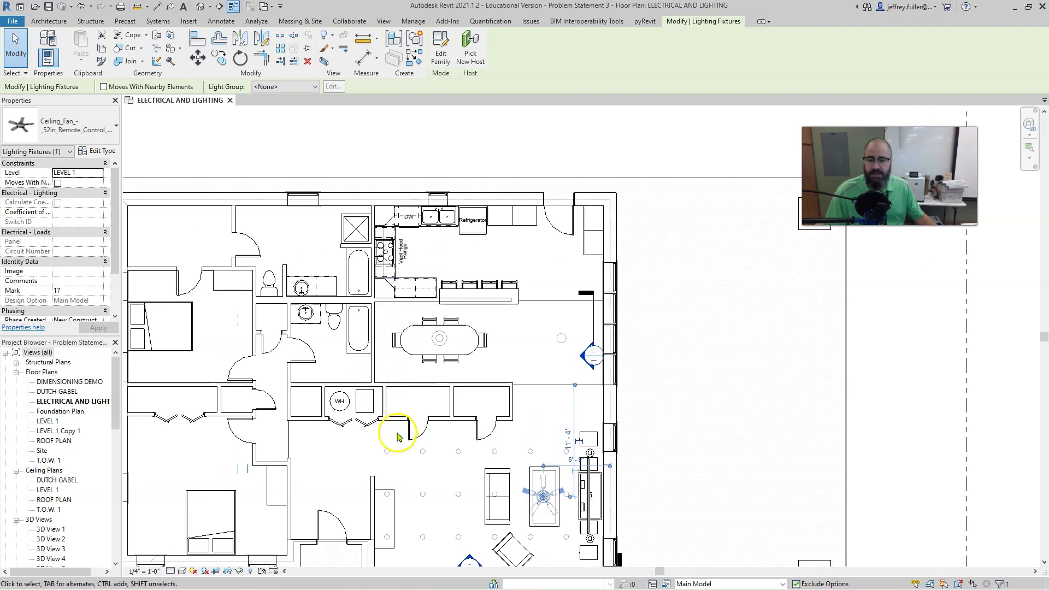
pyautogui.moveTo(417, 445); pyautogui.dragTo(464, 377, button='middle')
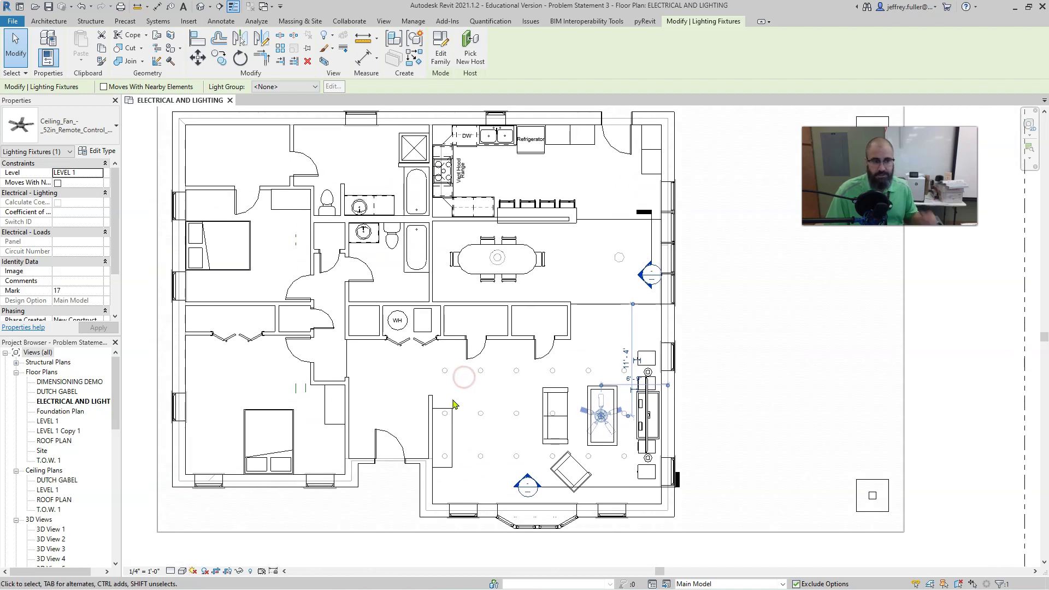